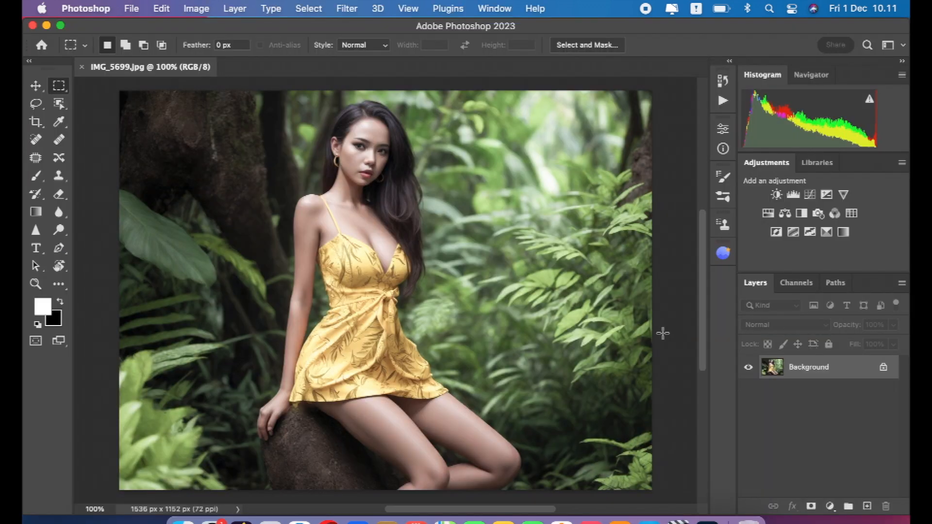
# Duplicate the Background layer and remove the extra empty layer above the copy.
pyautogui.moveTo(851, 375); pyautogui.dragTo(866, 506)
pyautogui.click(868, 507)
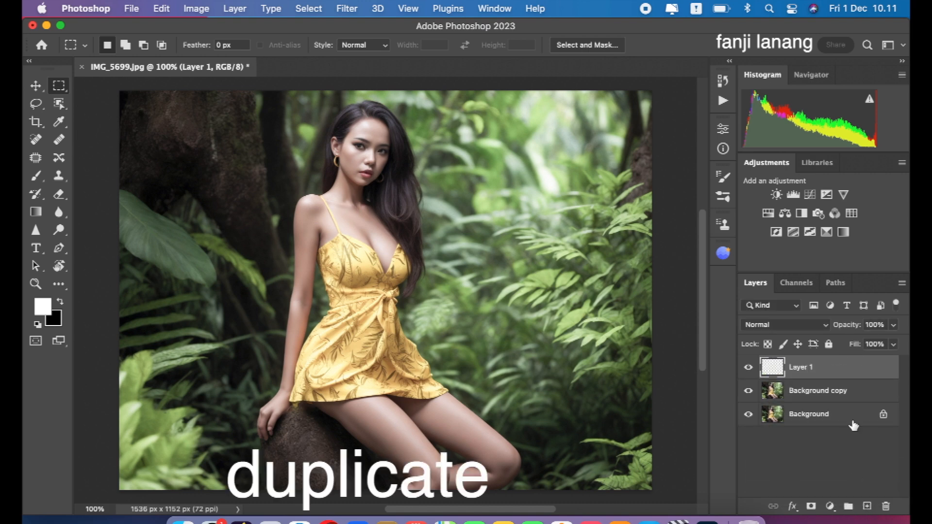
pyautogui.press('BackSpace')
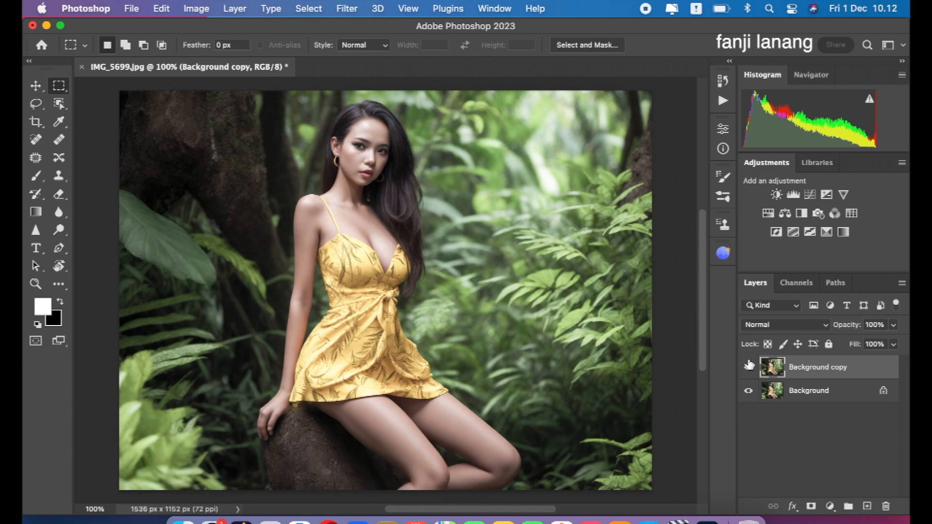
# Open the Camera Raw Filter on the background copy and set Exposure -1.00, Contrast +11, Highlights -10, Shadows +76 and Blacks +36.
pyautogui.click(357, 12)
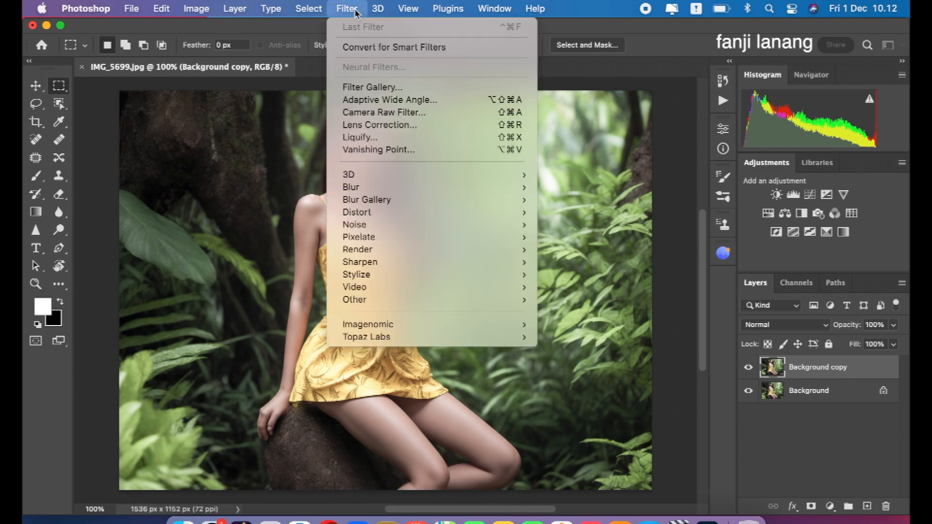
pyautogui.click(388, 113)
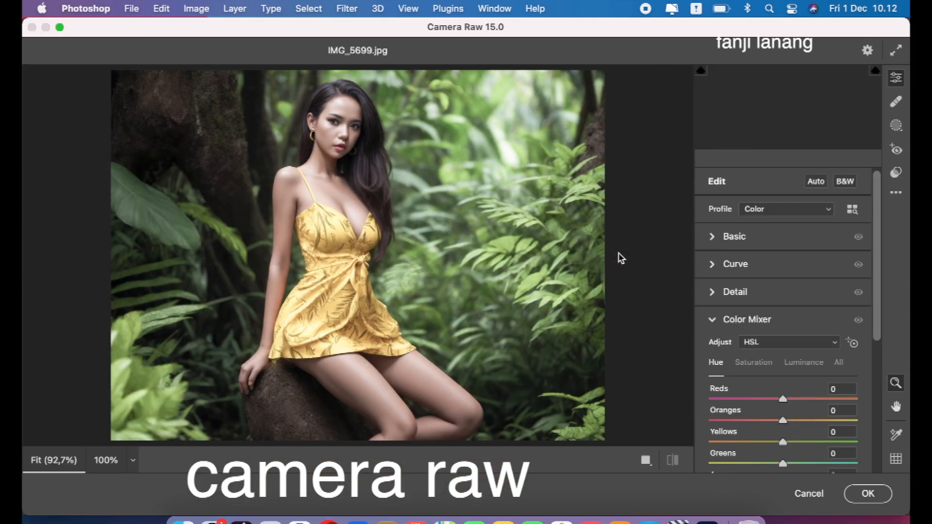
pyautogui.click(713, 321)
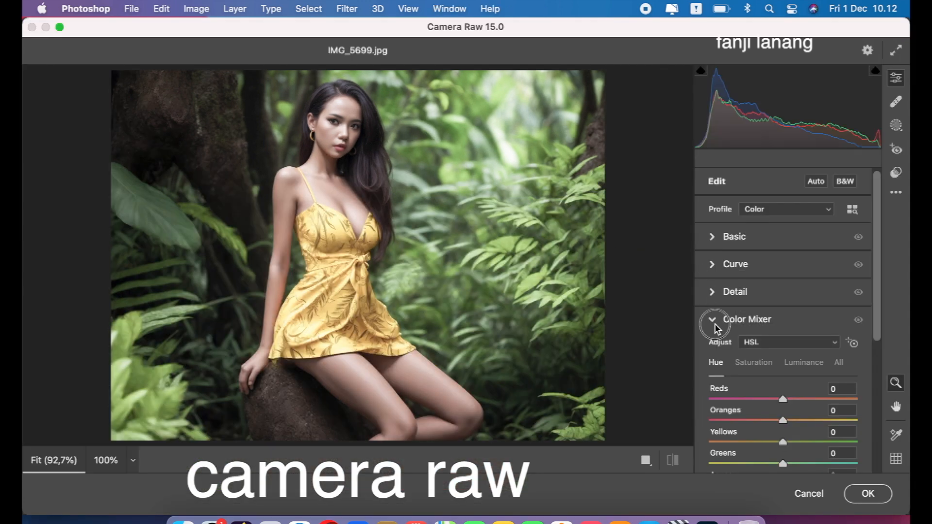
pyautogui.click(713, 237)
pyautogui.moveTo(782, 294); pyautogui.dragTo(769, 301)
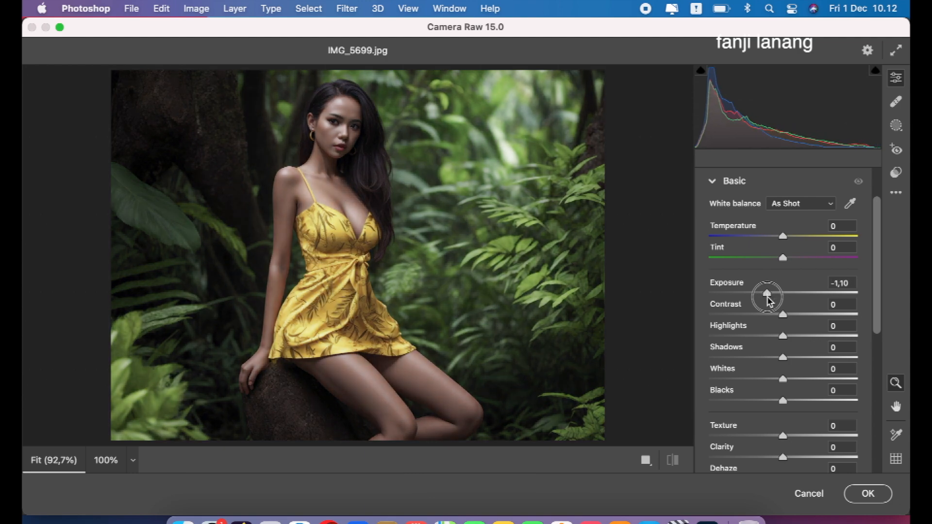
pyautogui.moveTo(781, 315); pyautogui.dragTo(842, 376)
pyautogui.moveTo(793, 402); pyautogui.dragTo(812, 414)
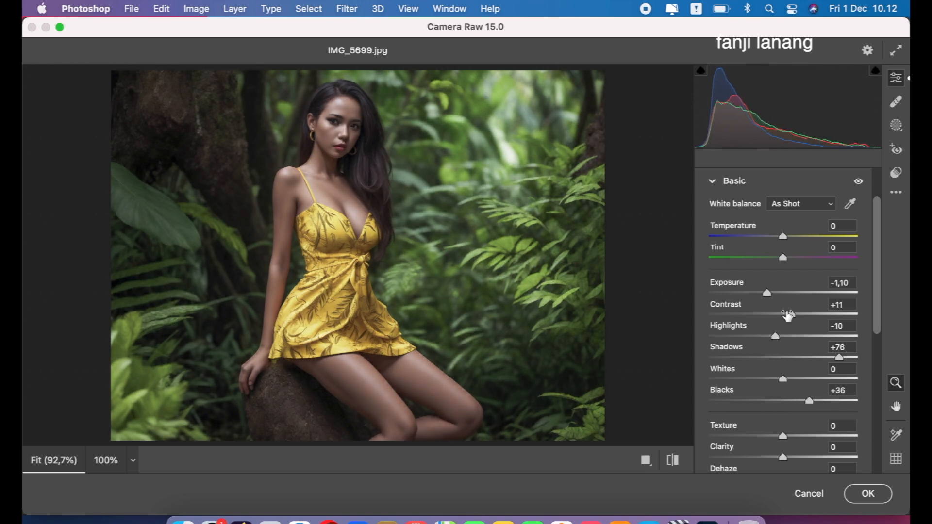
pyautogui.moveTo(771, 295); pyautogui.dragTo(772, 296)
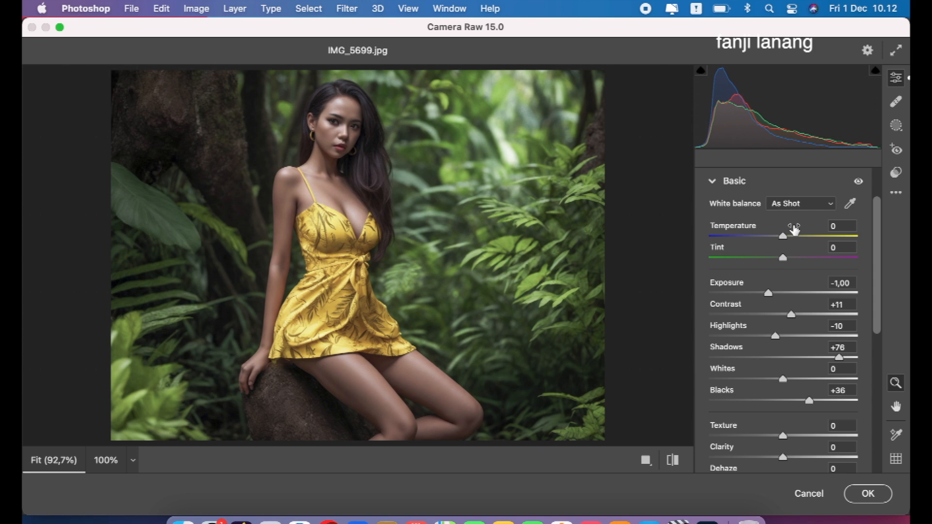
# Set Temperature to +10 and Blacks to +10, and compare the photo with its original version.
pyautogui.moveTo(787, 238); pyautogui.dragTo(790, 247)
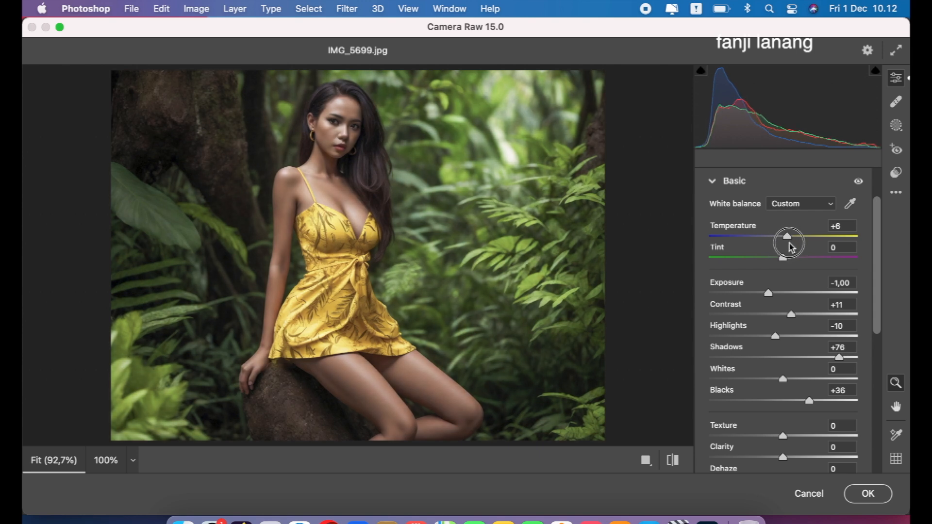
pyautogui.moveTo(790, 247); pyautogui.dragTo(794, 258)
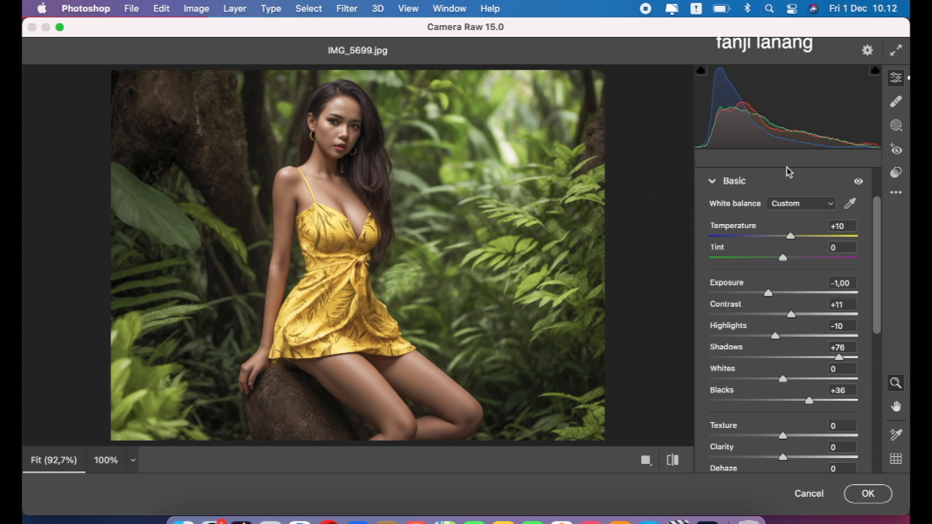
pyautogui.click(797, 401)
pyautogui.moveTo(797, 402); pyautogui.dragTo(792, 406)
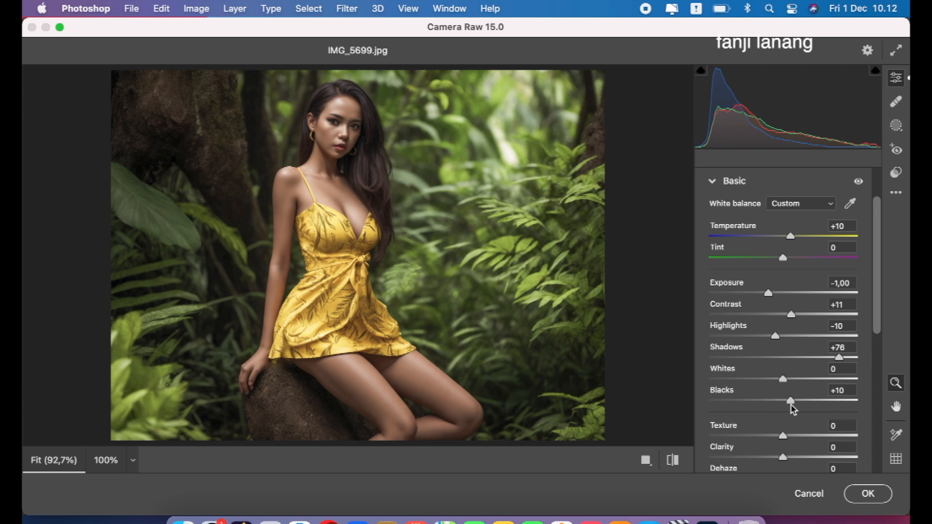
pyautogui.click(672, 460)
pyautogui.click(673, 461)
# Set Vibrance to +15, compare before and after, and collapse the Basic adjustments.
pyautogui.moveTo(875, 327); pyautogui.dragTo(868, 369)
pyautogui.moveTo(791, 427); pyautogui.dragTo(793, 437)
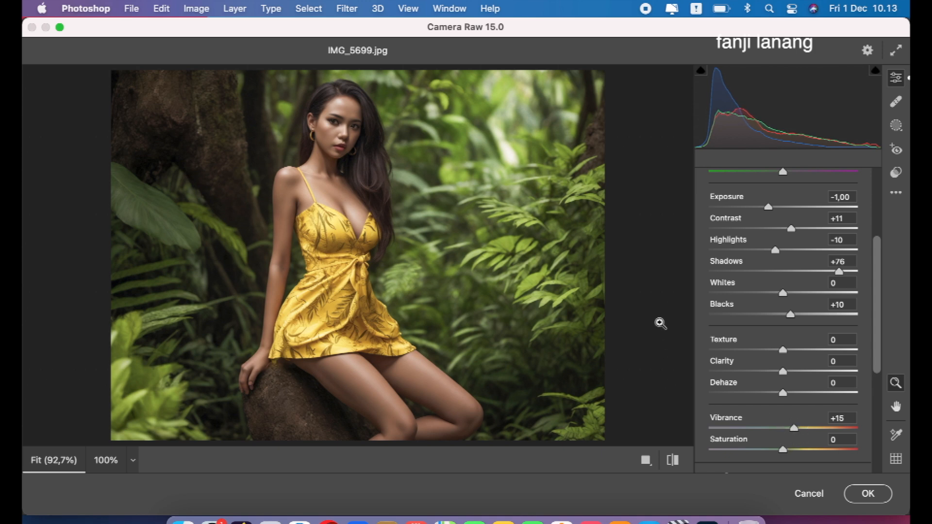
pyautogui.click(675, 460)
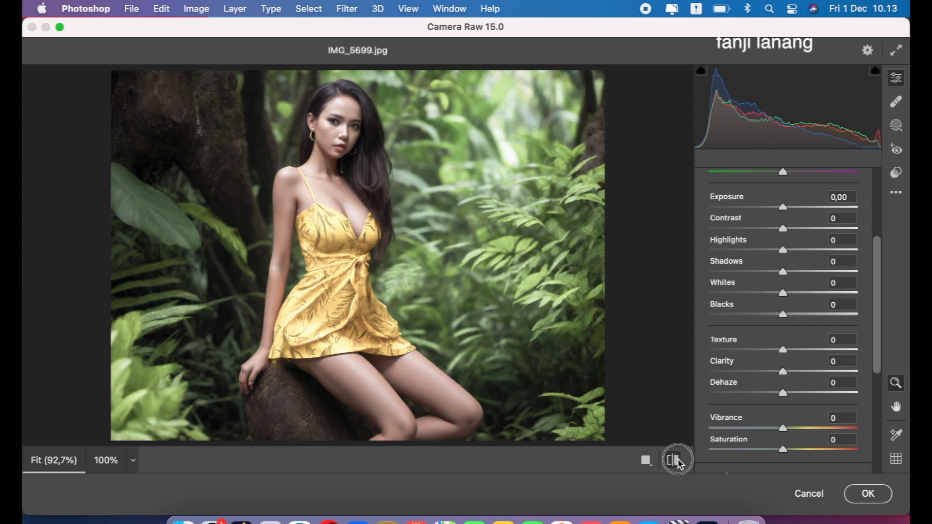
pyautogui.click(677, 461)
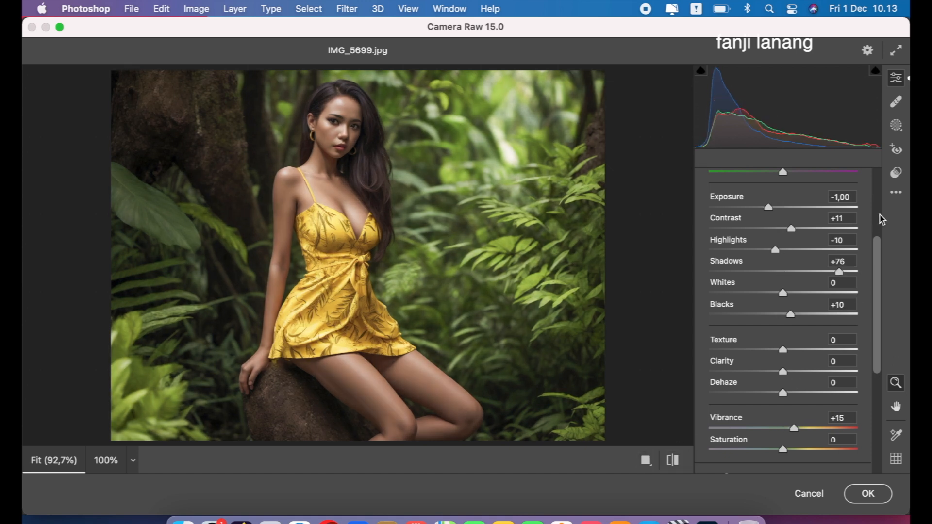
pyautogui.moveTo(878, 244); pyautogui.dragTo(881, 207)
pyautogui.click(712, 179)
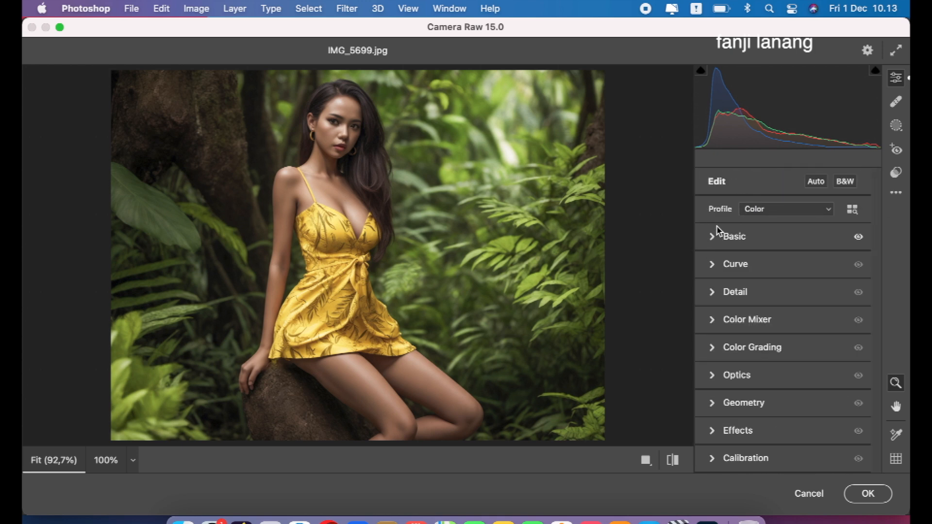
# Shift the black point of the RGB point curve slightly inward and collapse the Curve adjustments.
pyautogui.click(716, 275)
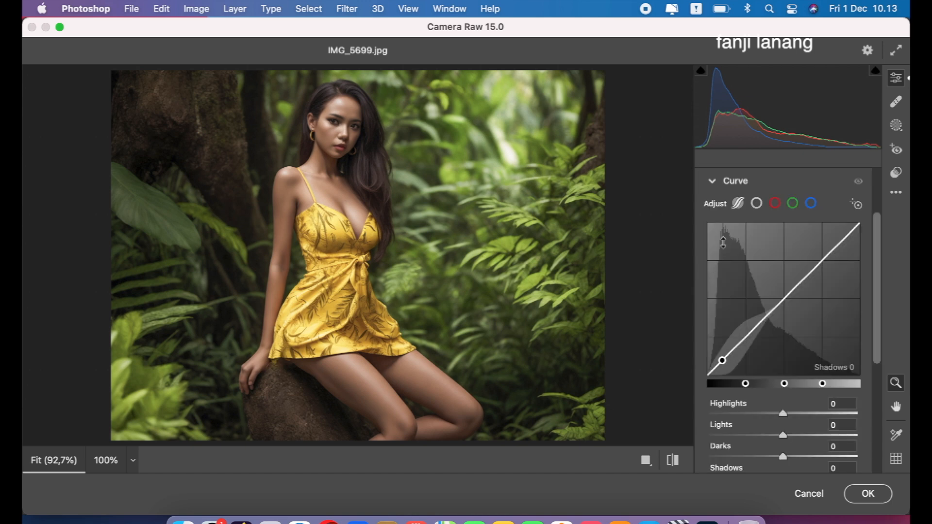
pyautogui.click(756, 203)
pyautogui.moveTo(708, 375); pyautogui.dragTo(710, 375)
pyautogui.click(718, 184)
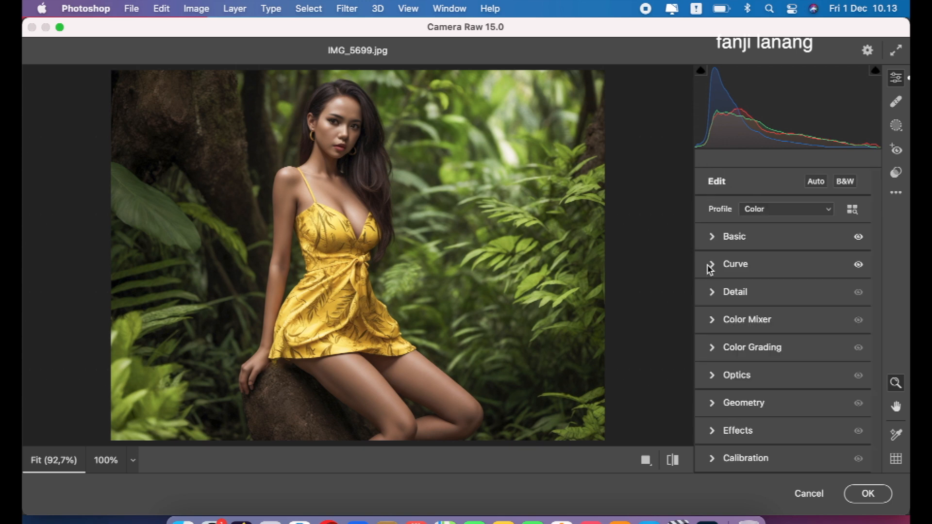
# Set the Color Mixer hues to Yellows -16, Greens +25 and Aquas -10, and nudge the Oranges hue slightly.
pyautogui.click(713, 324)
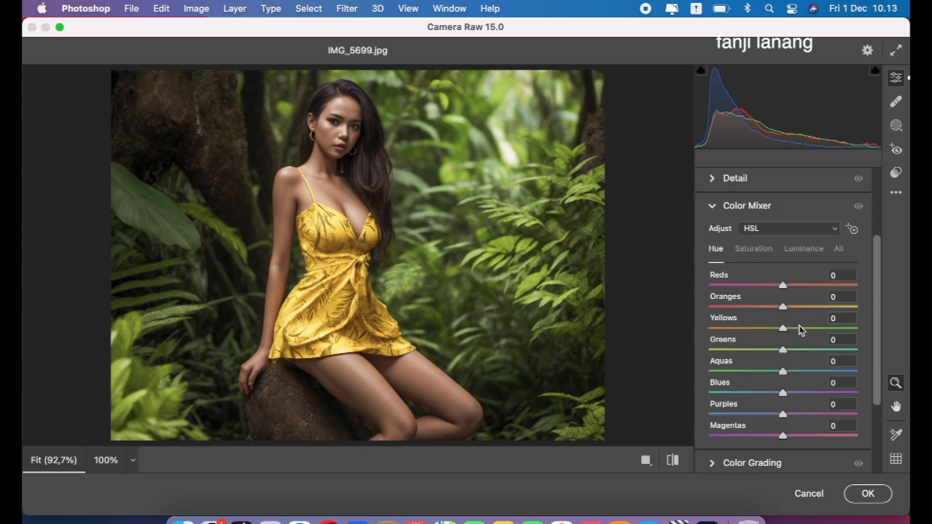
pyautogui.moveTo(800, 332); pyautogui.dragTo(775, 380)
pyautogui.moveTo(798, 351); pyautogui.dragTo(804, 358)
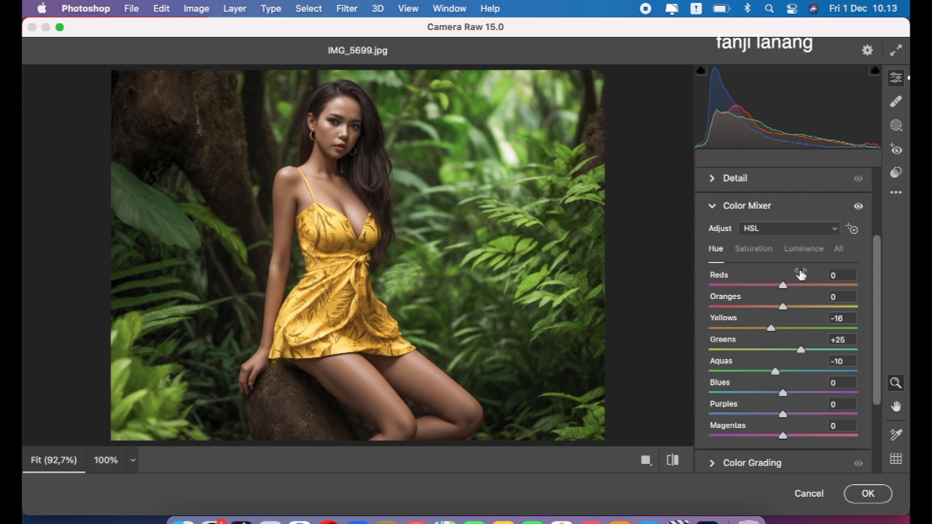
pyautogui.moveTo(783, 307); pyautogui.dragTo(790, 321)
# Lower the Greens saturation to -59 and set the luminance of Yellows to +24 and Greens to -45.
pyautogui.click(767, 250)
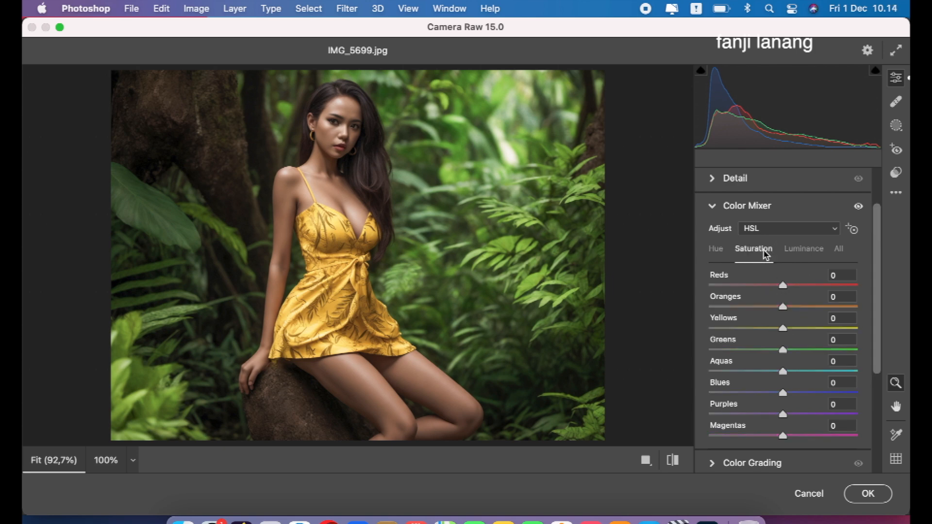
pyautogui.moveTo(799, 355); pyautogui.dragTo(741, 374)
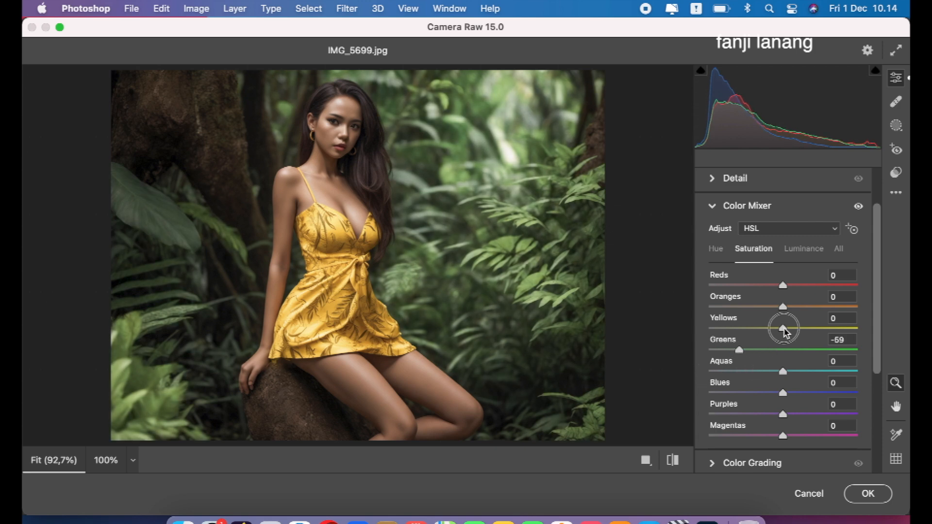
pyautogui.moveTo(787, 331); pyautogui.dragTo(804, 339)
pyautogui.click(802, 249)
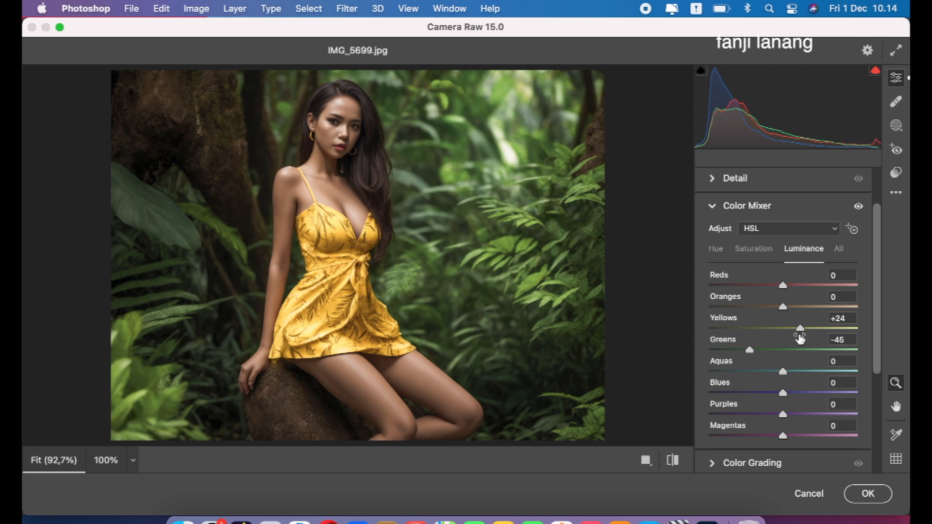
# Compare the photo before and after the edits and apply the Camera Raw adjustments.
pyautogui.click(716, 211)
pyautogui.click(673, 460)
pyautogui.click(673, 460)
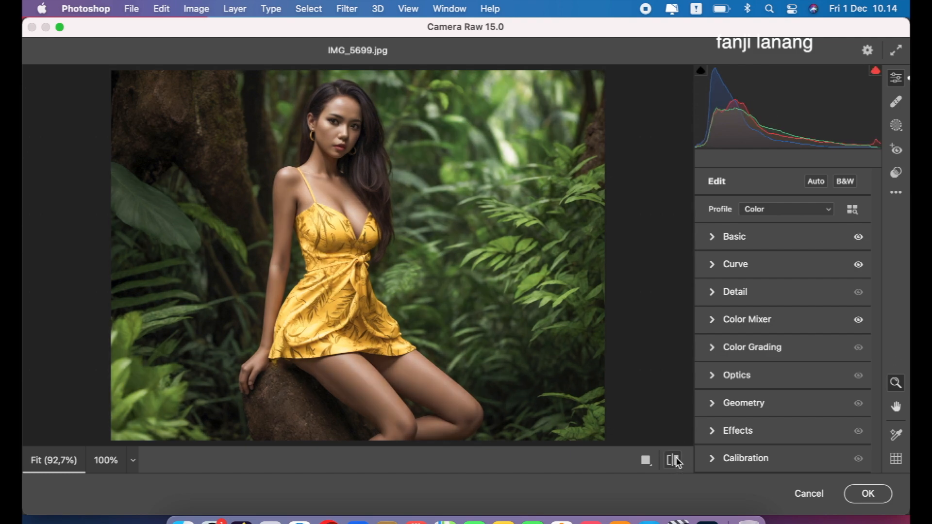
pyautogui.click(887, 498)
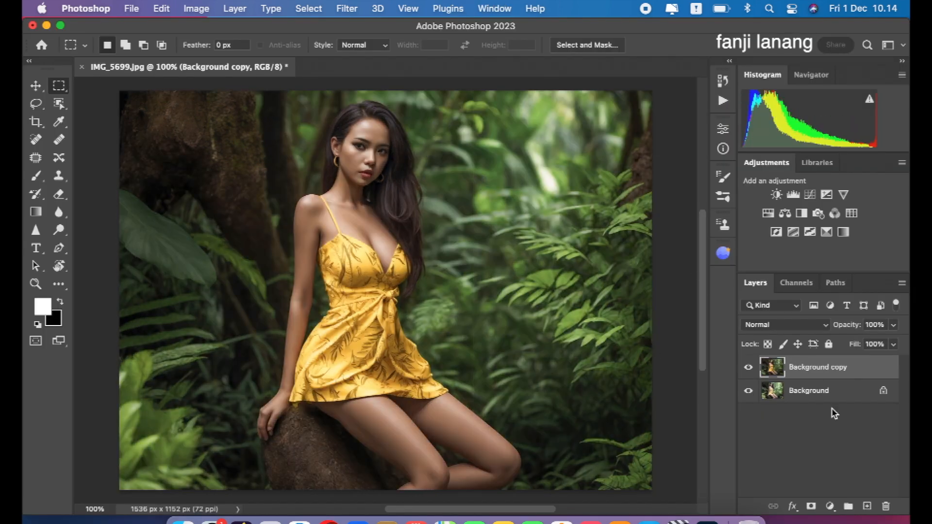
# Add a Brightness/Contrast adjustment layer with Brightness 11 and compare the photo with the layer hidden and shown.
pyautogui.click(830, 507)
pyautogui.click(864, 244)
pyautogui.moveTo(624, 208); pyautogui.dragTo(629, 214)
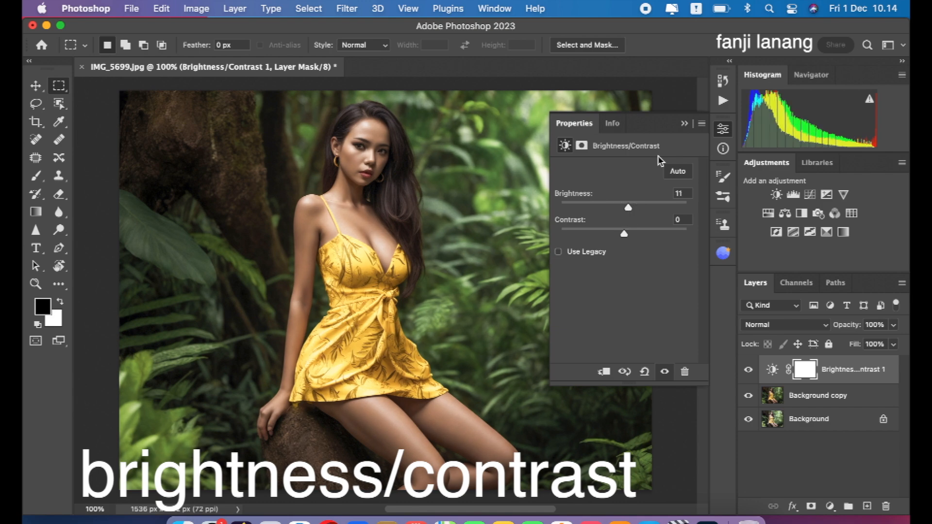
pyautogui.click(685, 125)
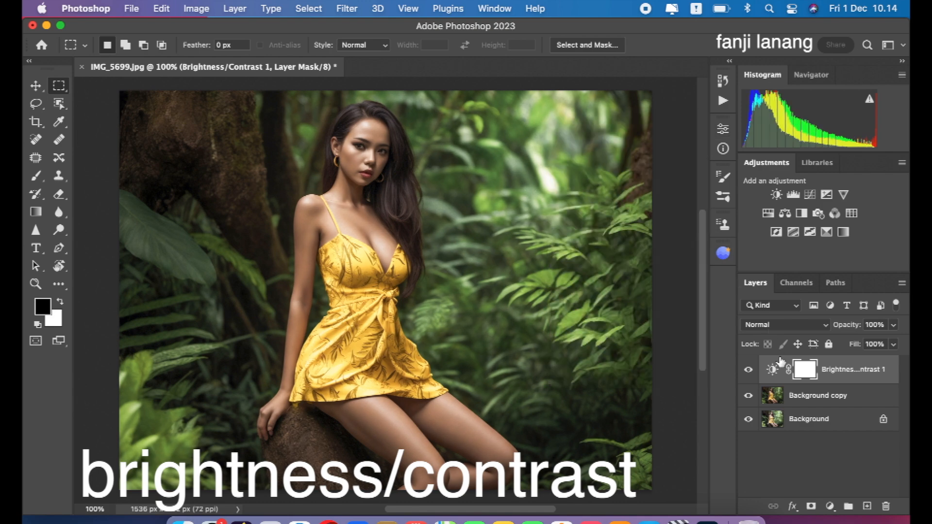
pyautogui.click(749, 370)
pyautogui.click(748, 396)
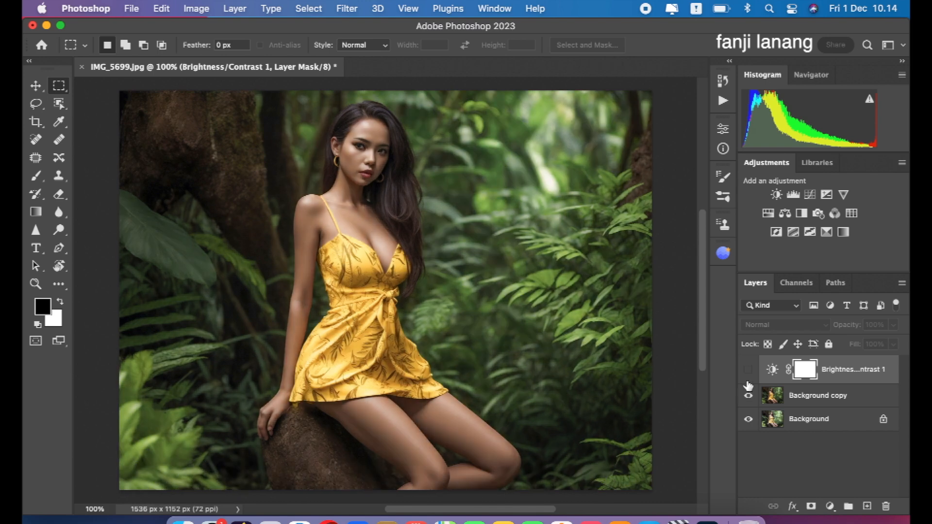
pyautogui.click(748, 372)
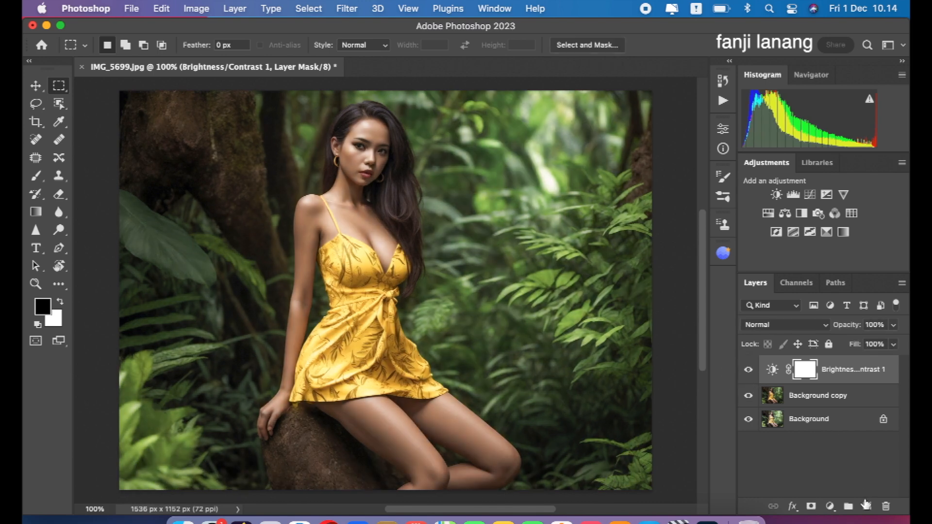
# Add a new layer and stamp the signature brush at size 125 in the photo's lower-left corner.
pyautogui.click(867, 507)
pyautogui.press('x')
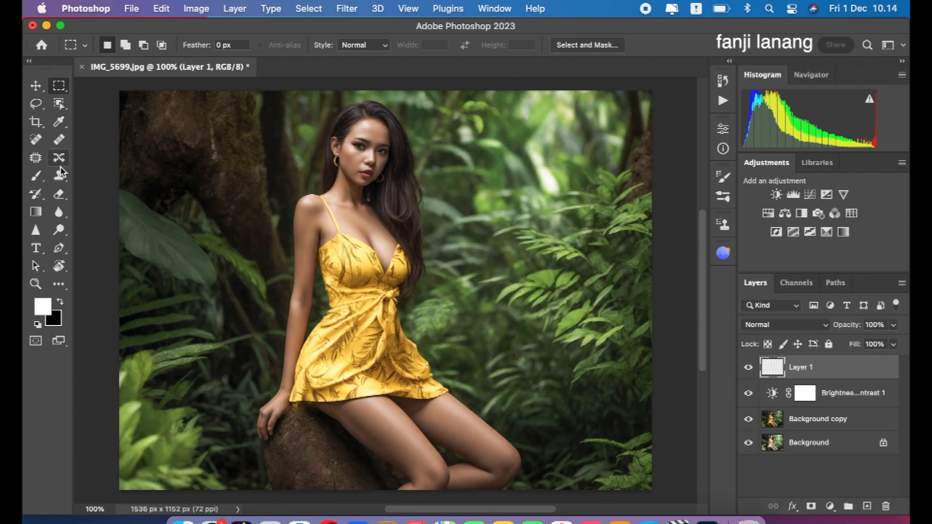
pyautogui.click(35, 176)
pyautogui.click(122, 50)
pyautogui.click(57, 157)
pyautogui.click(318, 66)
pyautogui.click(152, 475)
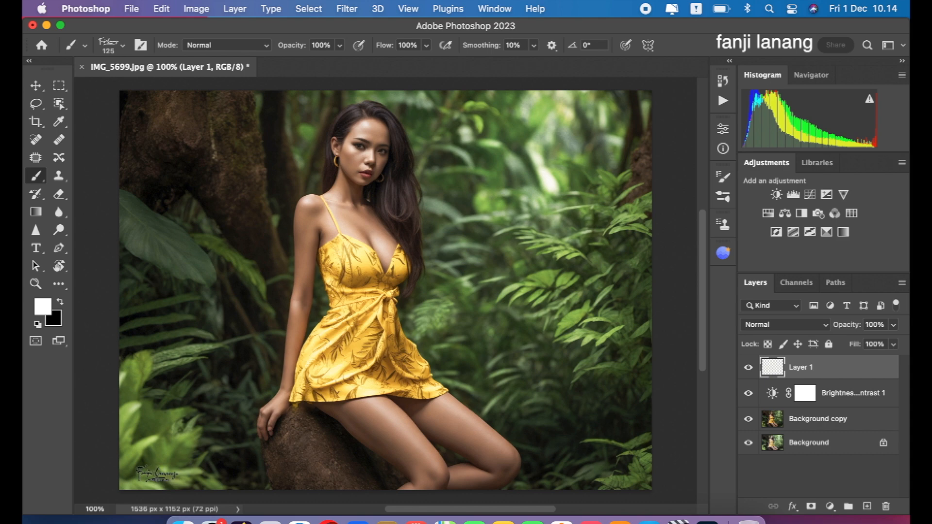